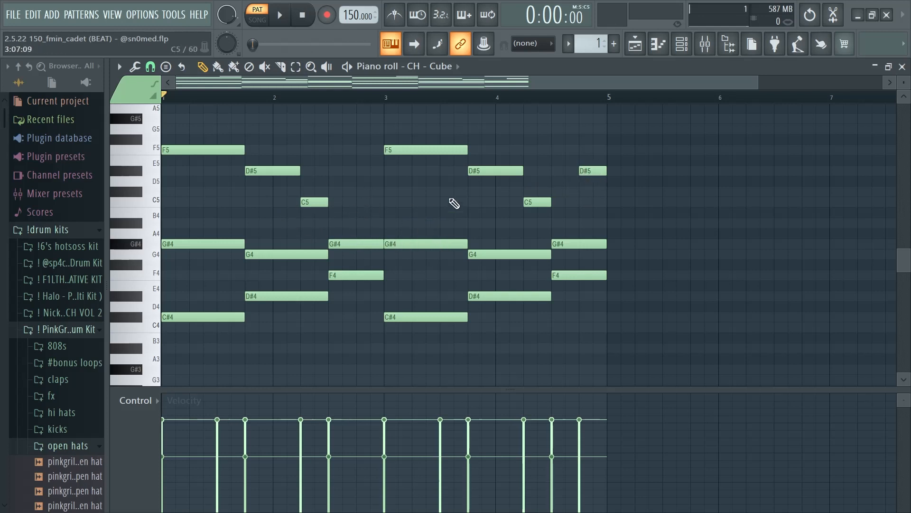
- Play back the CH - Cube chord pattern and the Dark Knight lead pattern in the piano roll
{"action": "scroll", "coordinate": [802, 114], "scroll_direction": "down", "scroll_amount": 2}
{"action": "key", "text": "space"}
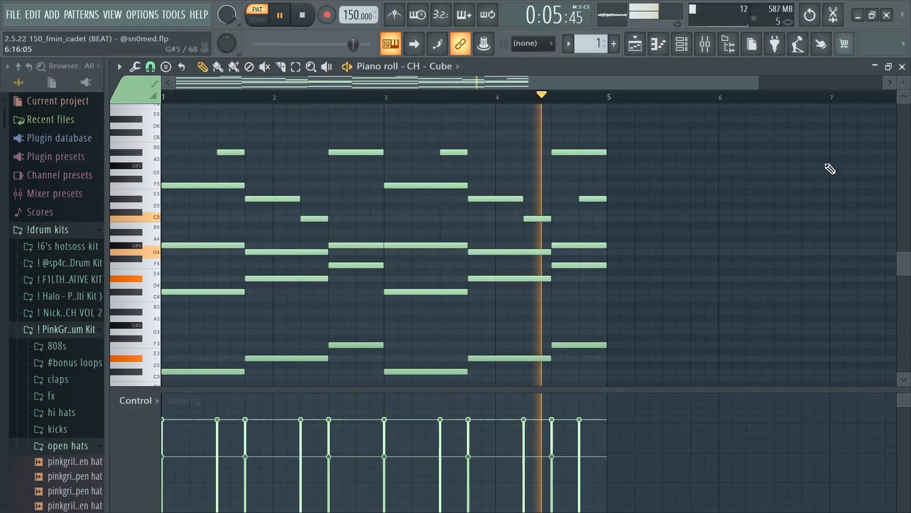
{"action": "key", "text": "space"}
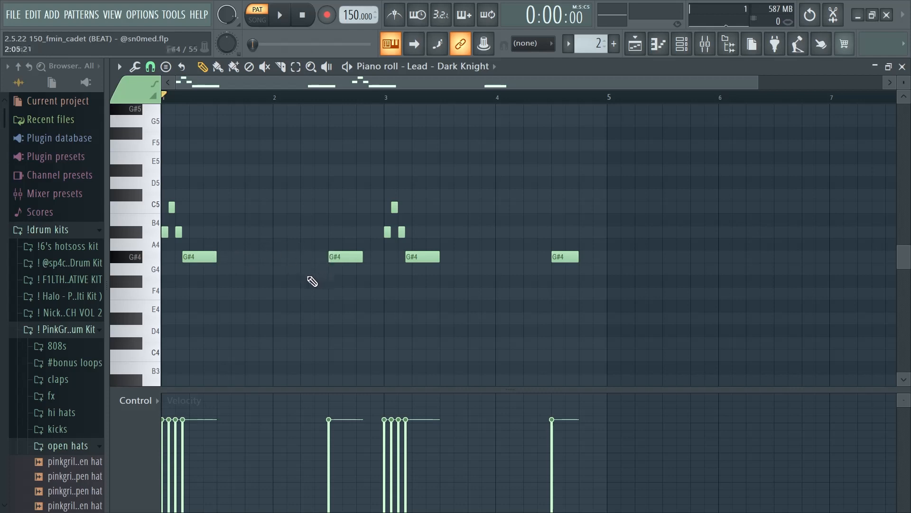
{"action": "key", "text": "space"}
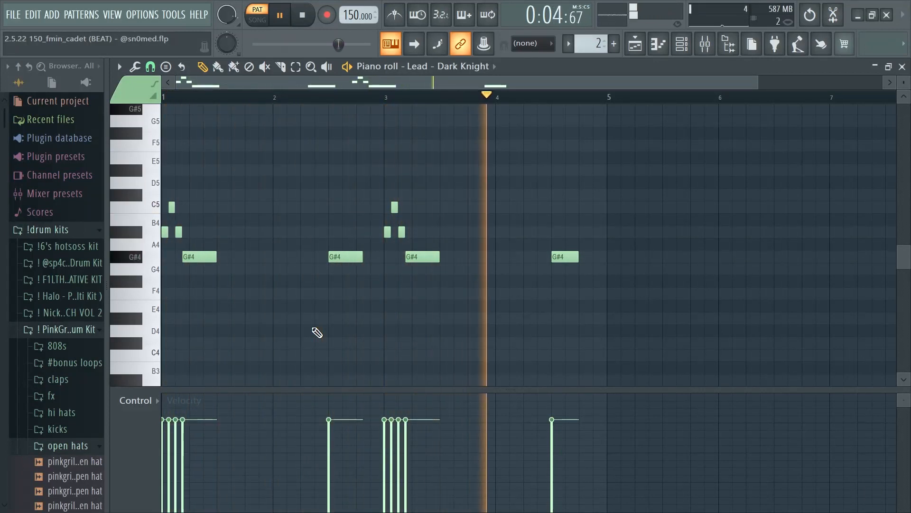
{"action": "key", "text": "space"}
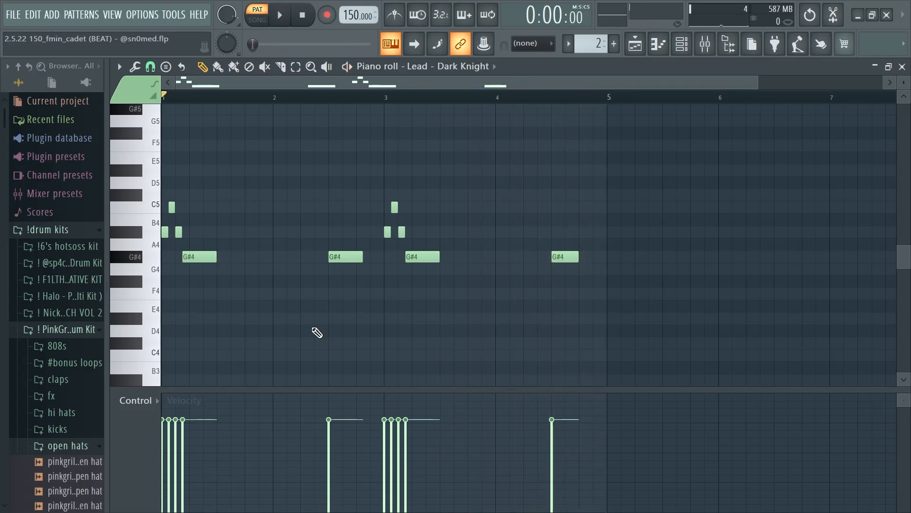
- Switch to the Space Cadet lead pattern and play it, as well as the Space Cadet #2 pattern
{"action": "key", "text": "KP_Add"}
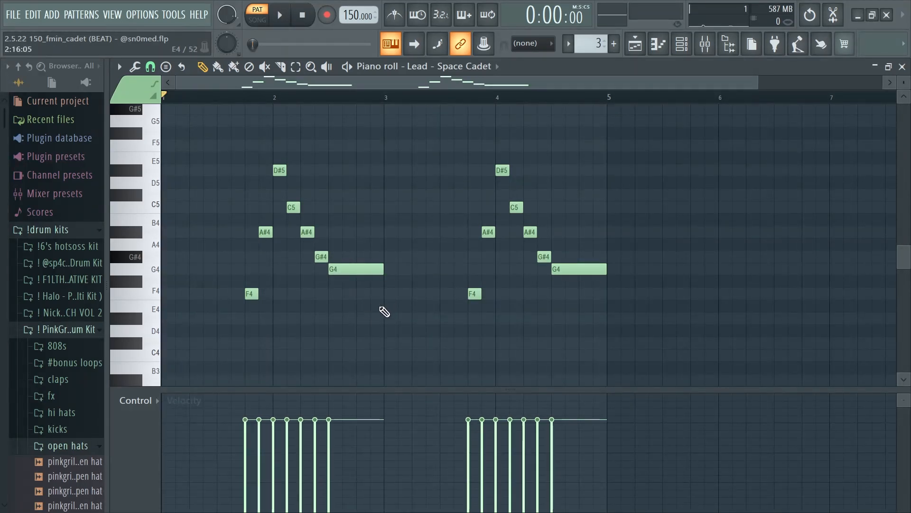
{"action": "key", "text": "space"}
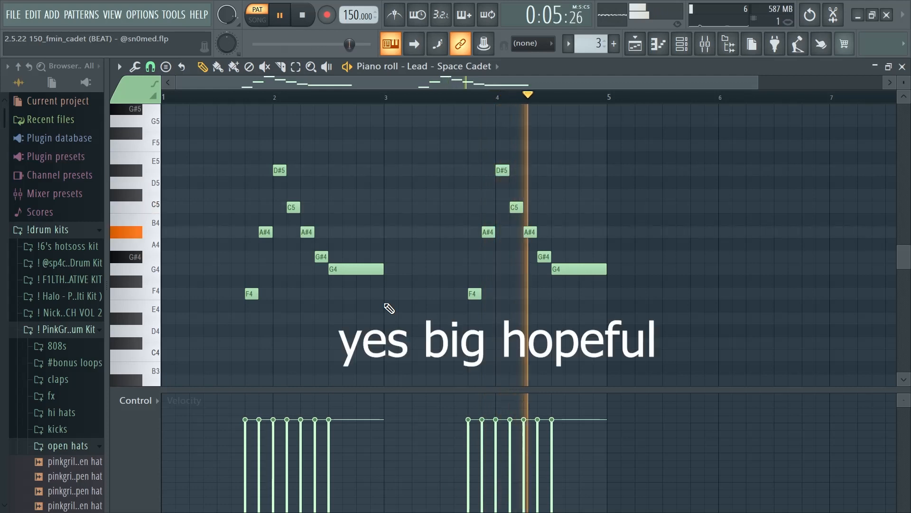
{"action": "key", "text": "space"}
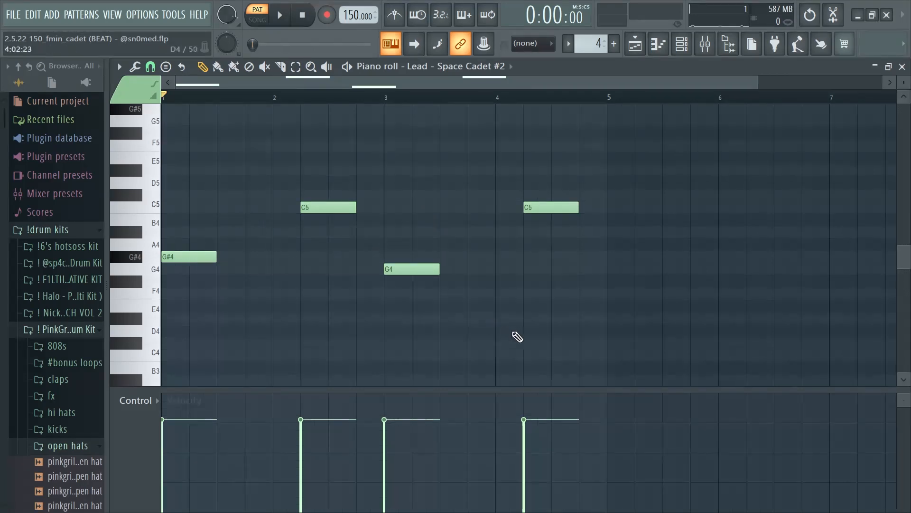
{"action": "key", "text": "space"}
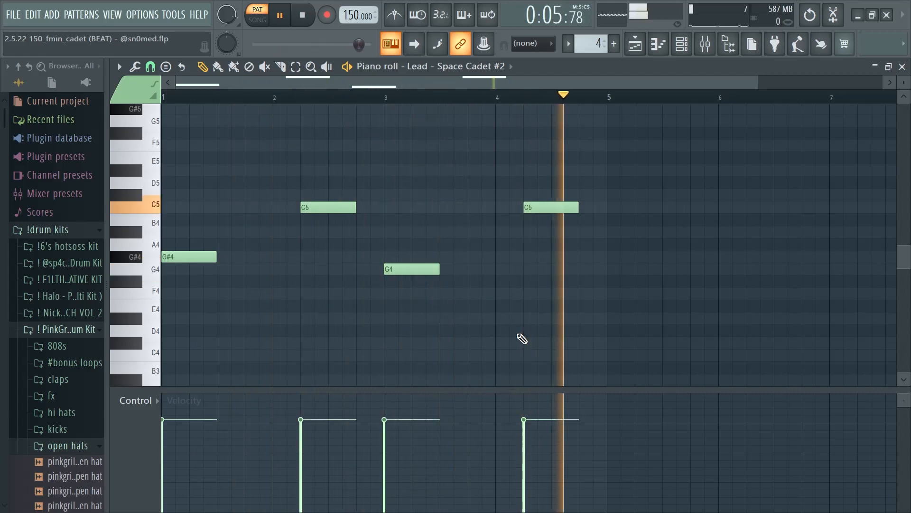
{"action": "key", "text": "space"}
- Open the cuff hi hat pattern from the playlist's Track 5 and try randomizing its note velocities
{"action": "key", "text": "F5"}
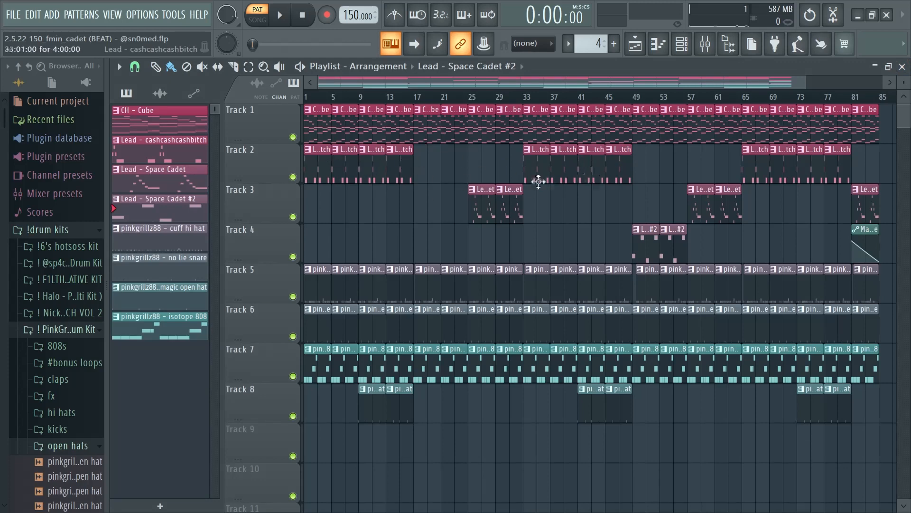
{"action": "double_click", "coordinate": [322, 283]}
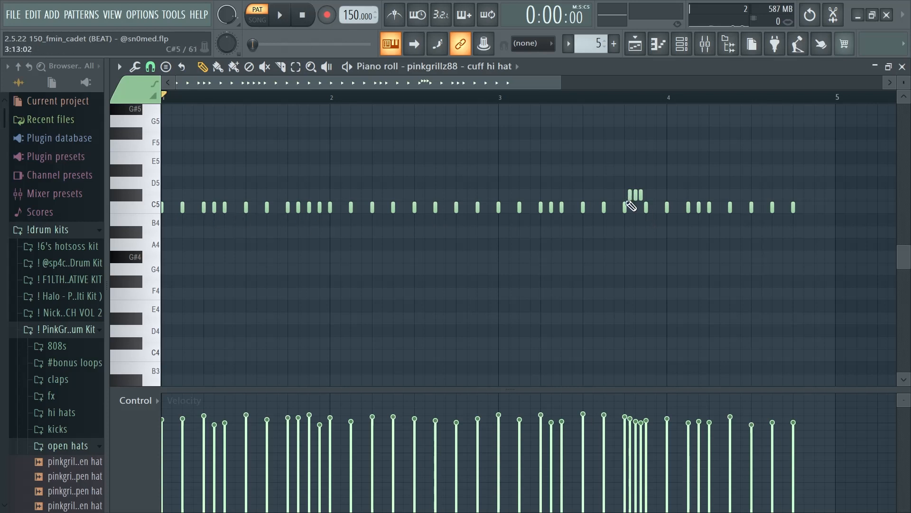
{"action": "key", "text": "alt+r"}
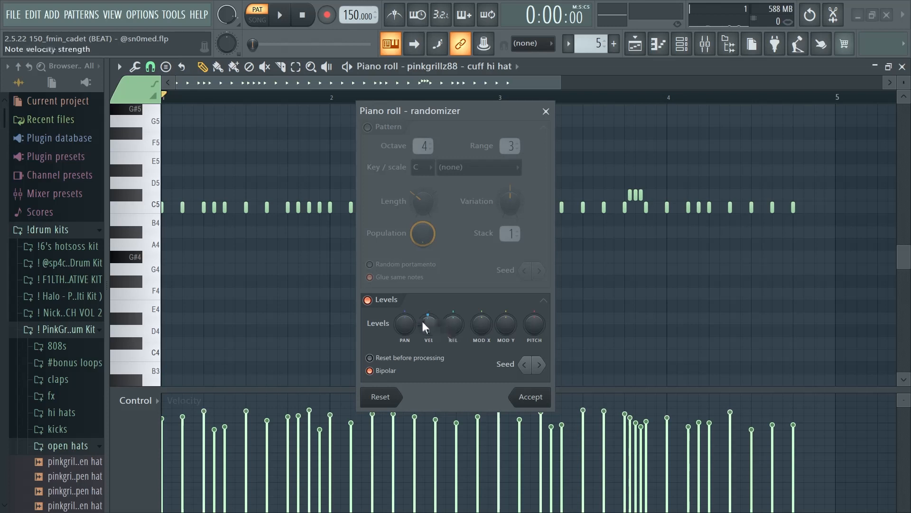
{"action": "left_click_drag", "start_coordinate": [425, 321], "coordinate": [433, 306]}
{"action": "key", "text": "Return"}
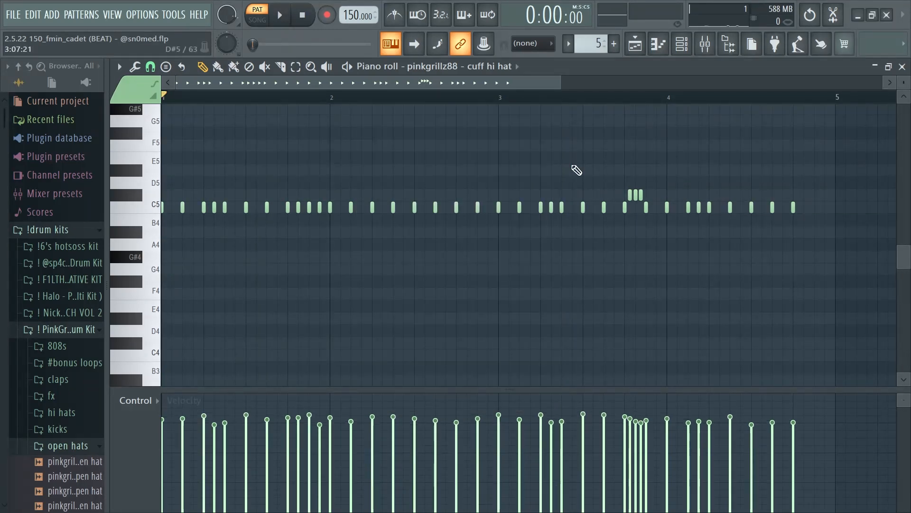
- Play back the cuff hi hat, no lie snare and magic open hat drum patterns
{"action": "key", "text": "space"}
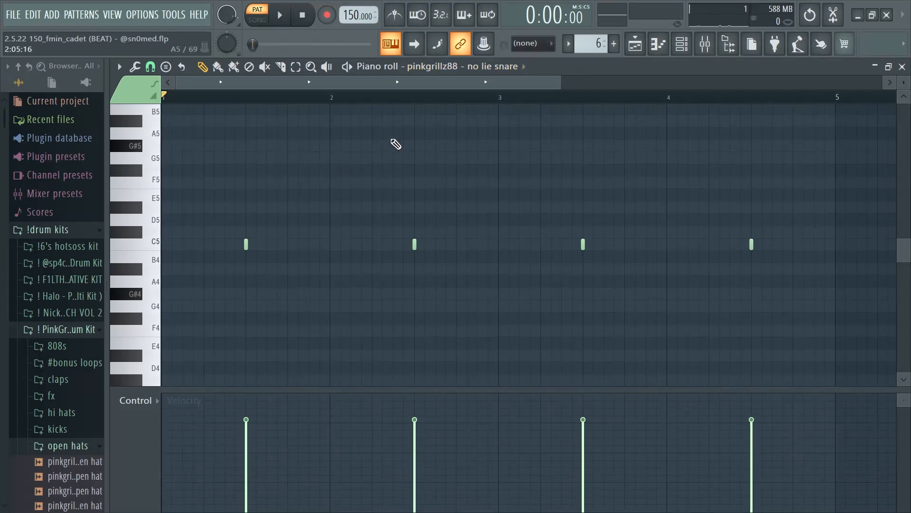
{"action": "key", "text": "space"}
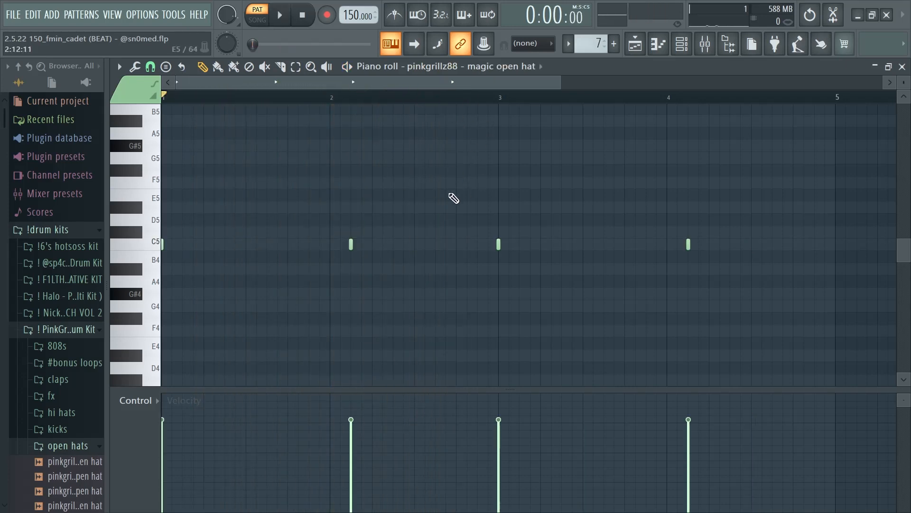
{"action": "key", "text": "space"}
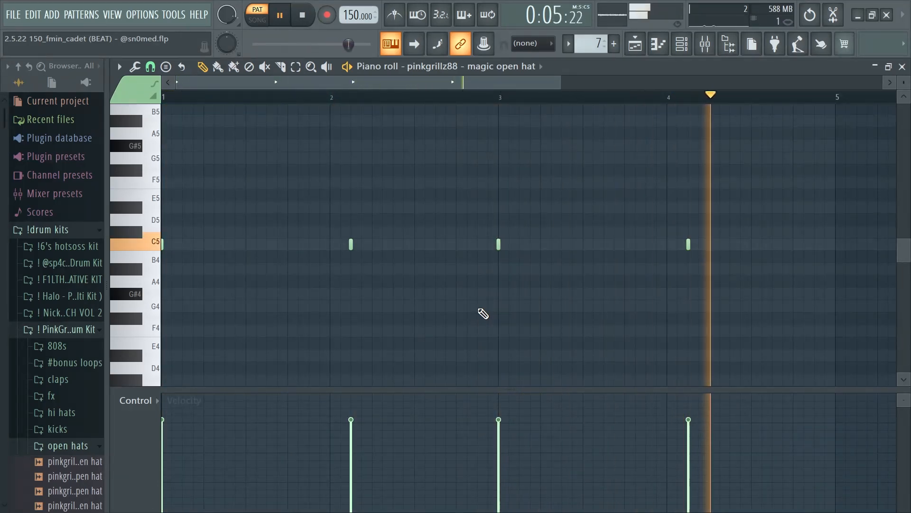
{"action": "key", "text": "space"}
- Open the isotope 808 pattern from the playlist's Track 7 in the piano roll and play it back
{"action": "key", "text": "F5"}
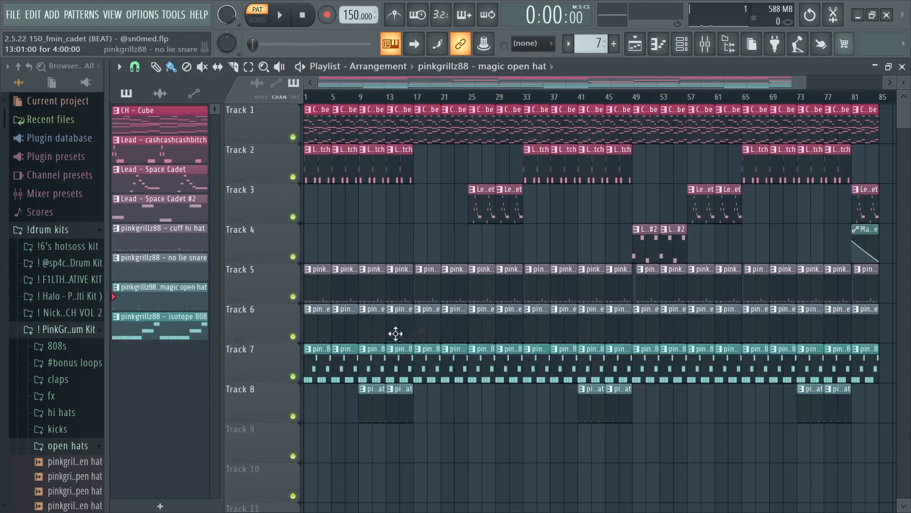
{"action": "double_click", "coordinate": [403, 363]}
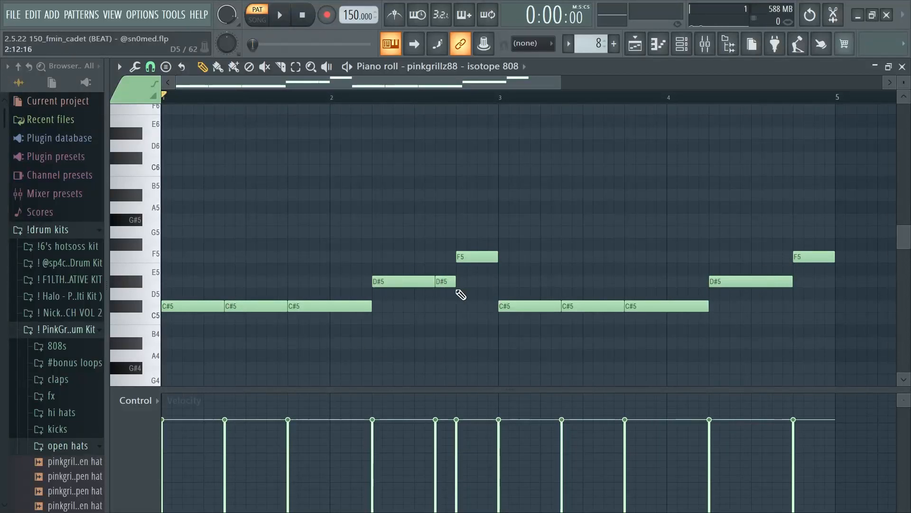
{"action": "key", "text": "space"}
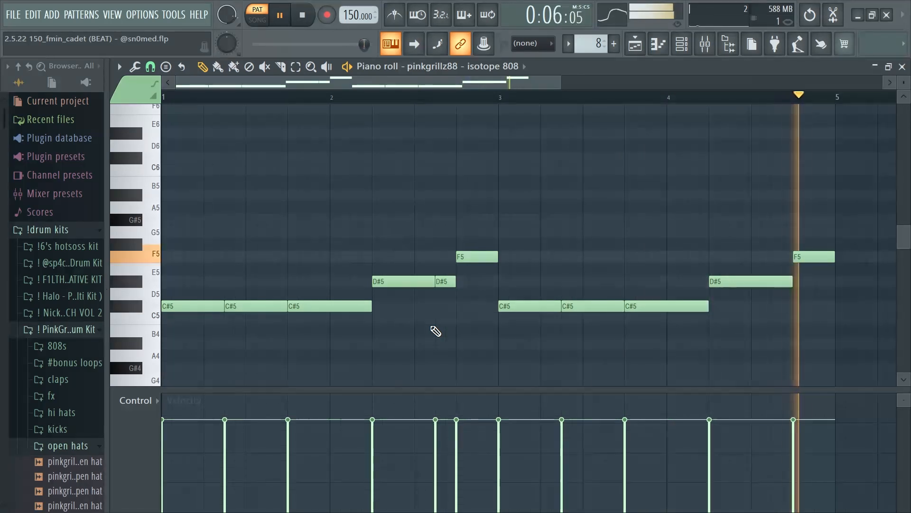
{"action": "key", "text": "space"}
- Open the isotope 808 channel's settings and review its volume envelope and its cut group settings
{"action": "key", "text": "F6"}
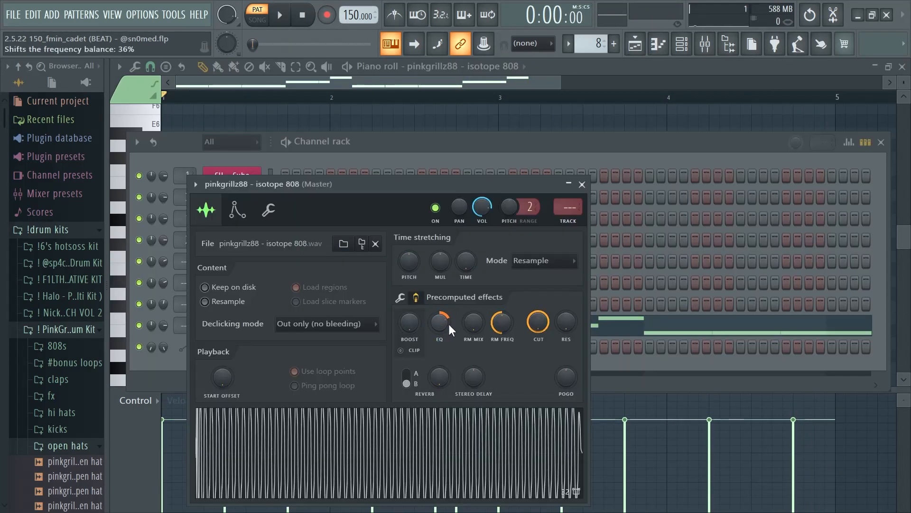
{"action": "left_click", "coordinate": [238, 209]}
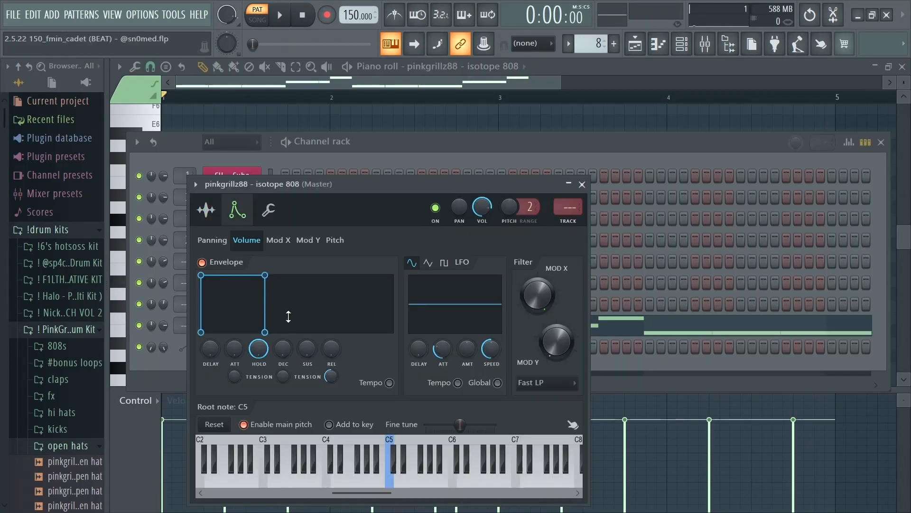
{"action": "left_click", "coordinate": [275, 213]}
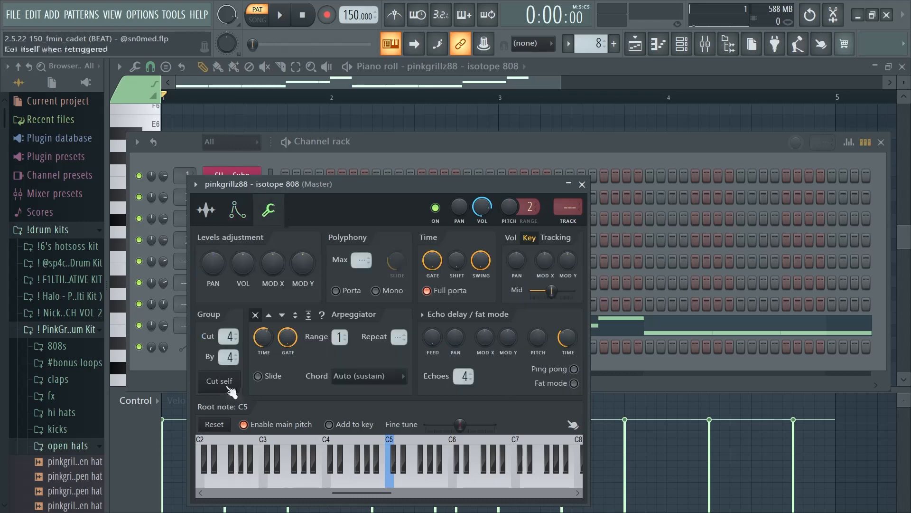
- Open the mixer and inspect the Fruity parametric EQ 2 curves on Insert 1 and Insert 2
{"action": "left_click", "coordinate": [568, 207]}
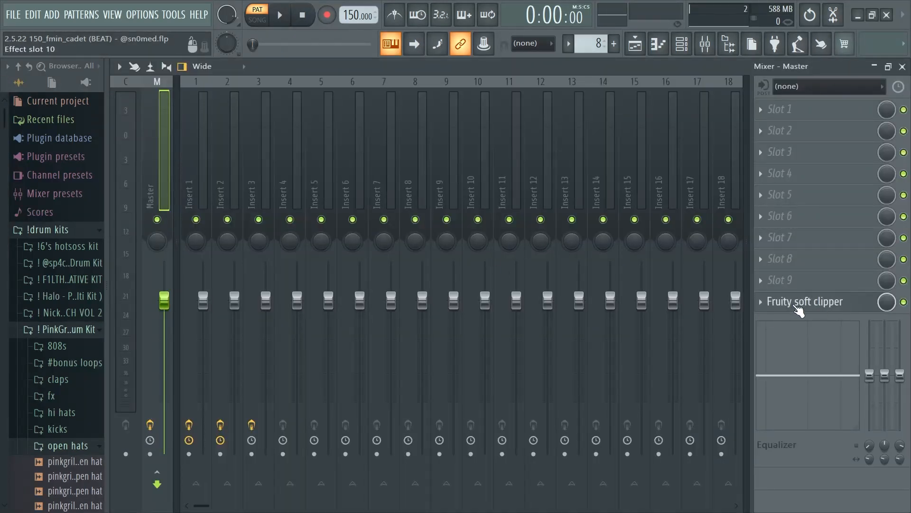
{"action": "left_click", "coordinate": [197, 182]}
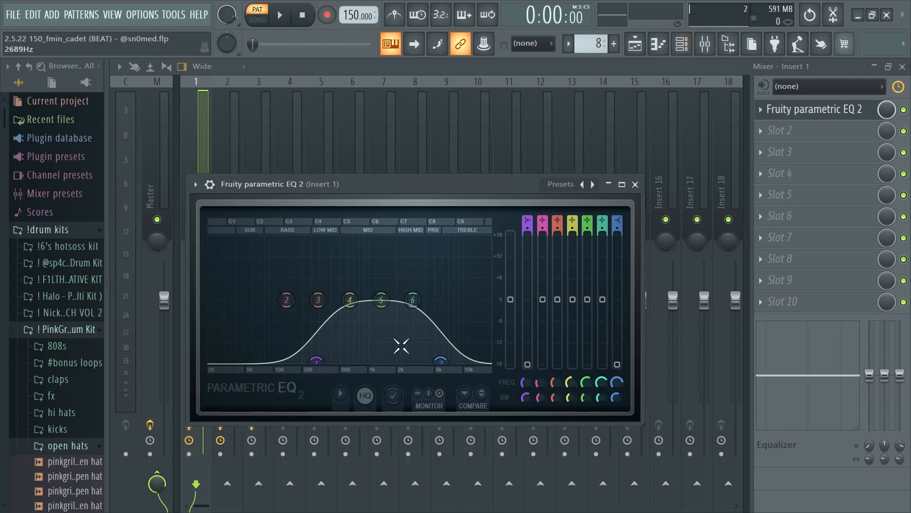
{"action": "left_click", "coordinate": [636, 185]}
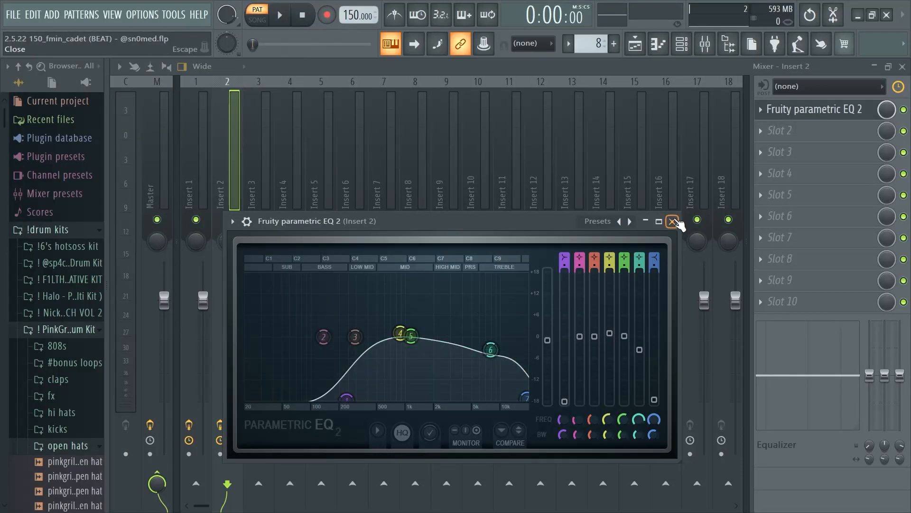
{"action": "left_click", "coordinate": [673, 221]}
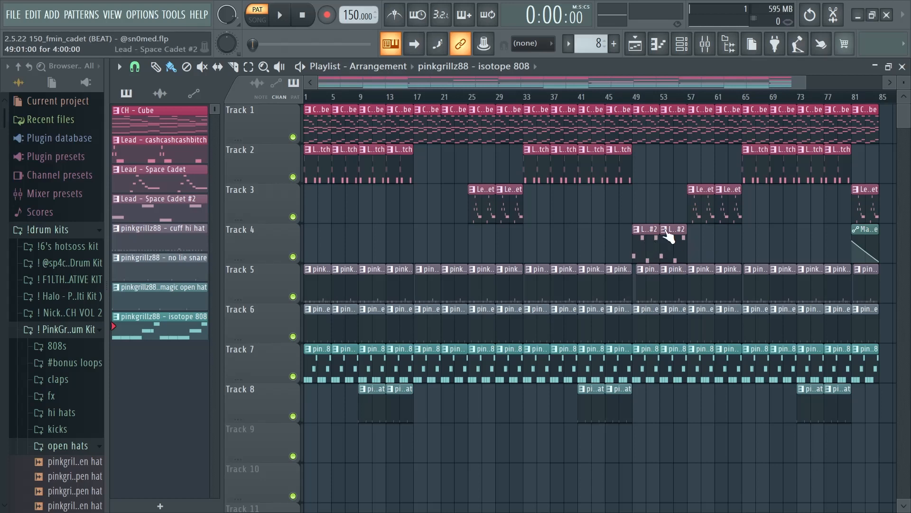
- Look over the playlist arrangement from the later bars back to bar 1
{"action": "left_click_drag", "start_coordinate": [560, 88], "coordinate": [637, 87]}
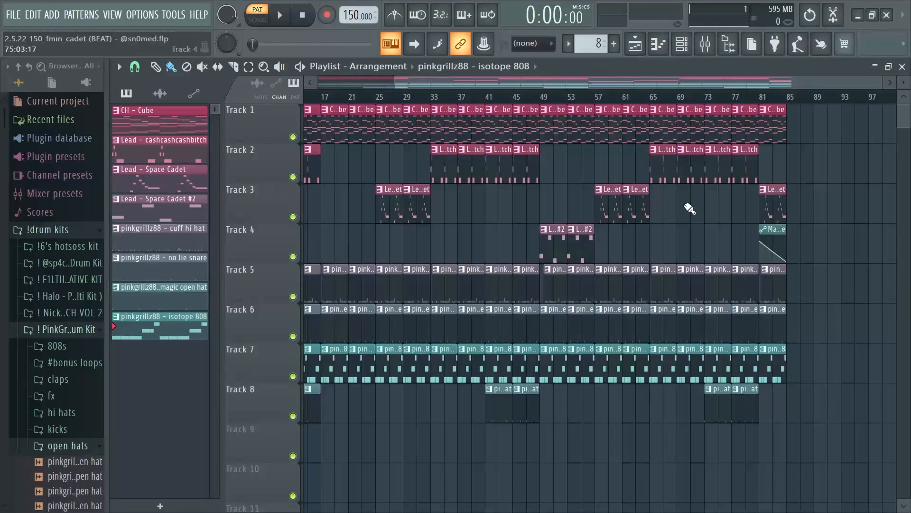
{"action": "scroll", "coordinate": [588, 199], "scroll_direction": "left", "scroll_amount": 5}
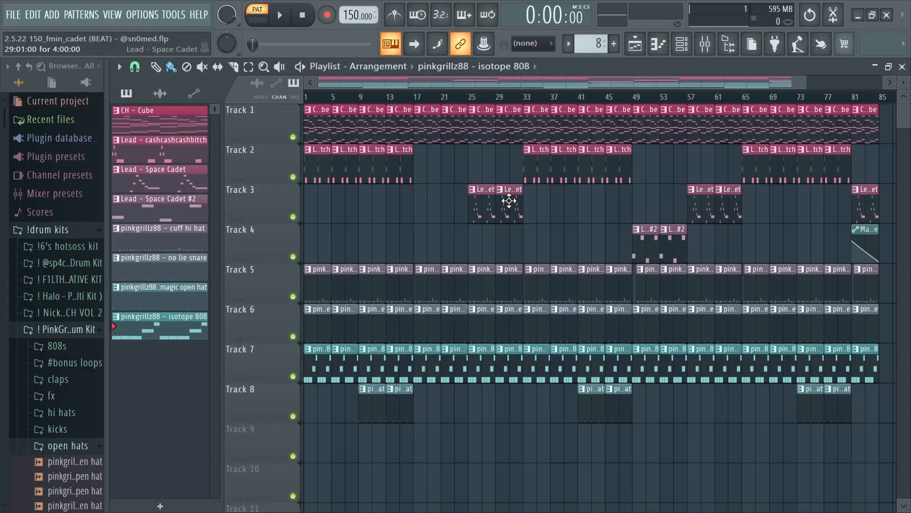